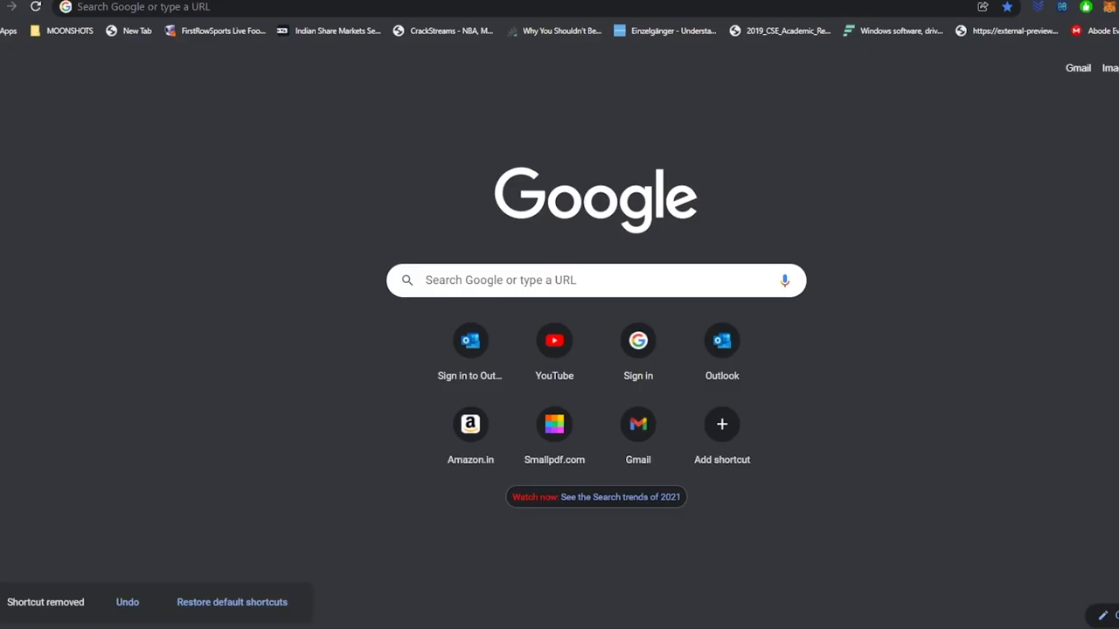
# Go to Chrome's installed extensions page and use its side menu to reach the Chrome Web Store.
pyautogui.click(1115, 7)
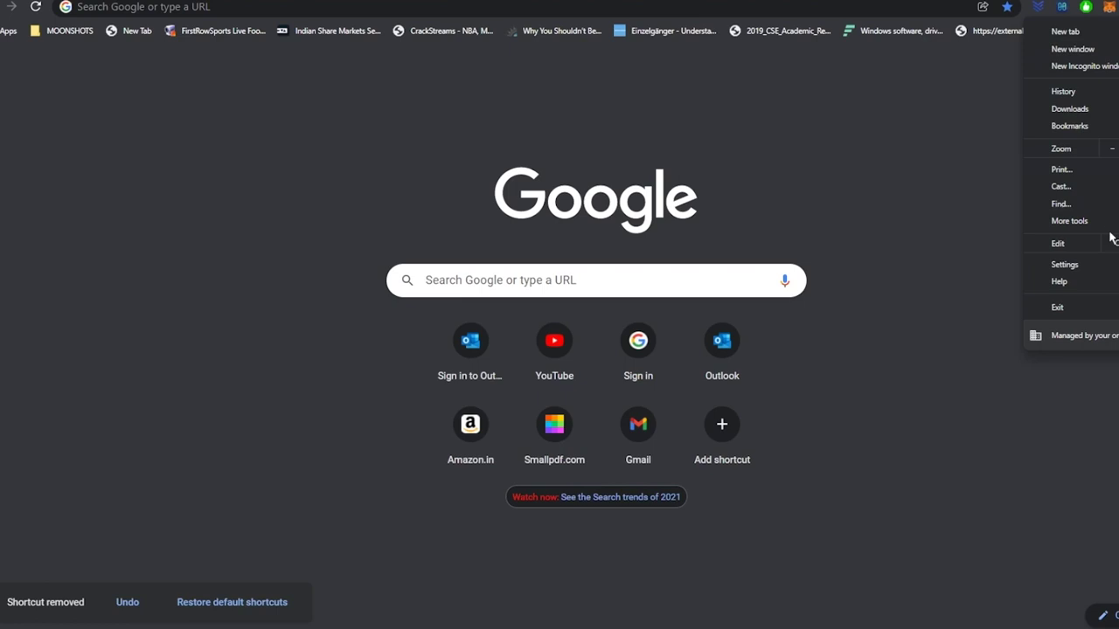
pyautogui.moveTo(1069, 221)
pyautogui.click(903, 306)
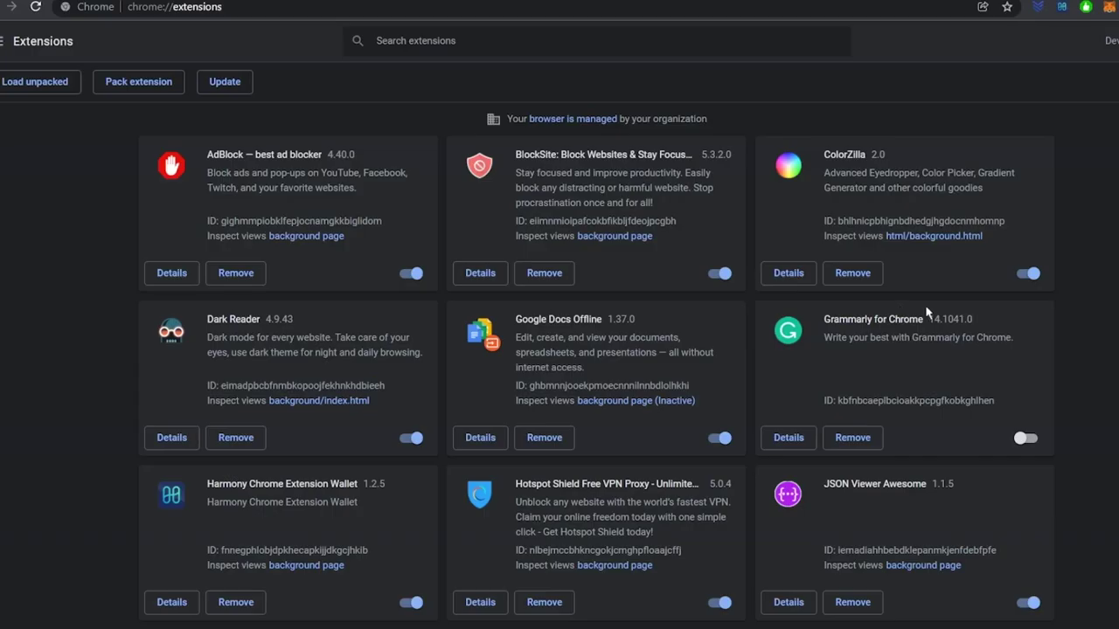
pyautogui.click(4, 41)
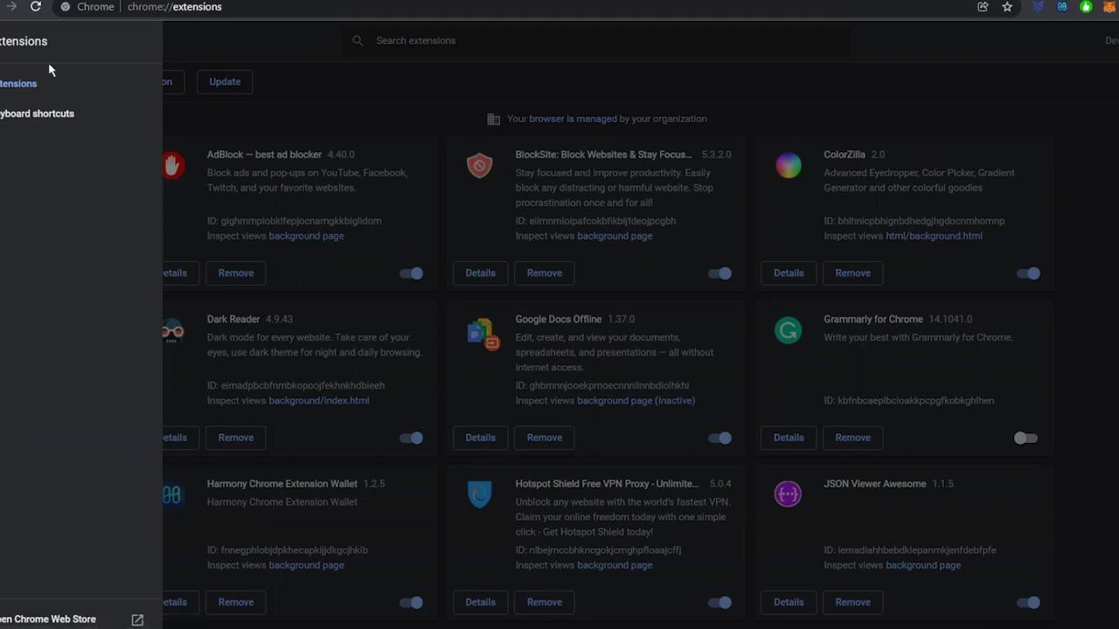
pyautogui.click(239, 45)
pyautogui.click(6, 44)
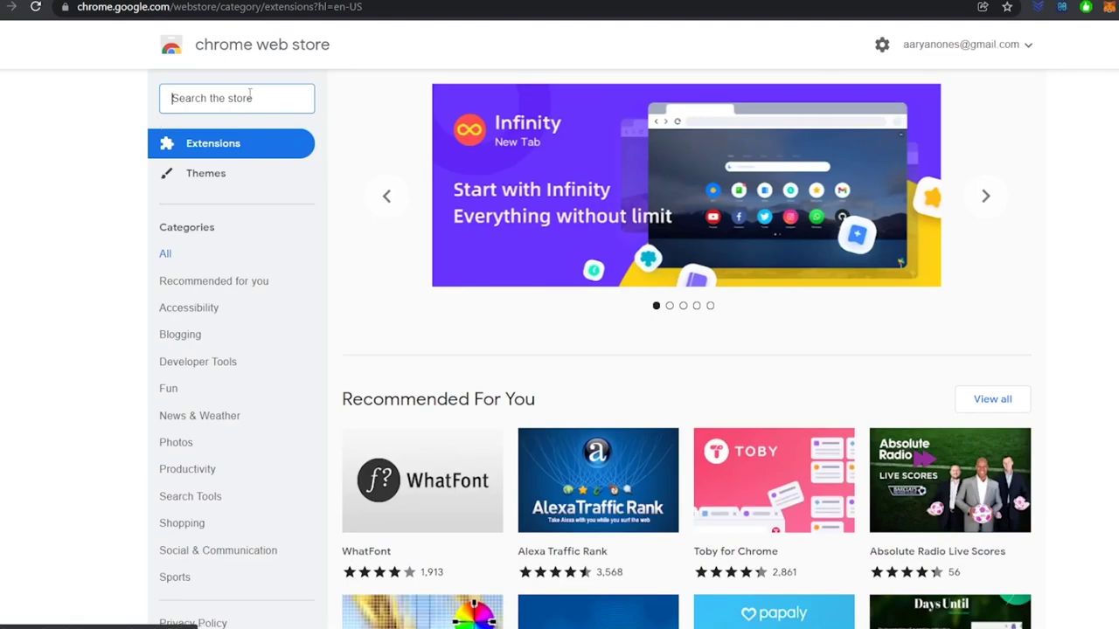
# Search the Chrome Web Store for 'metamask' and open the MetaMask extension page.
pyautogui.write('metamask')
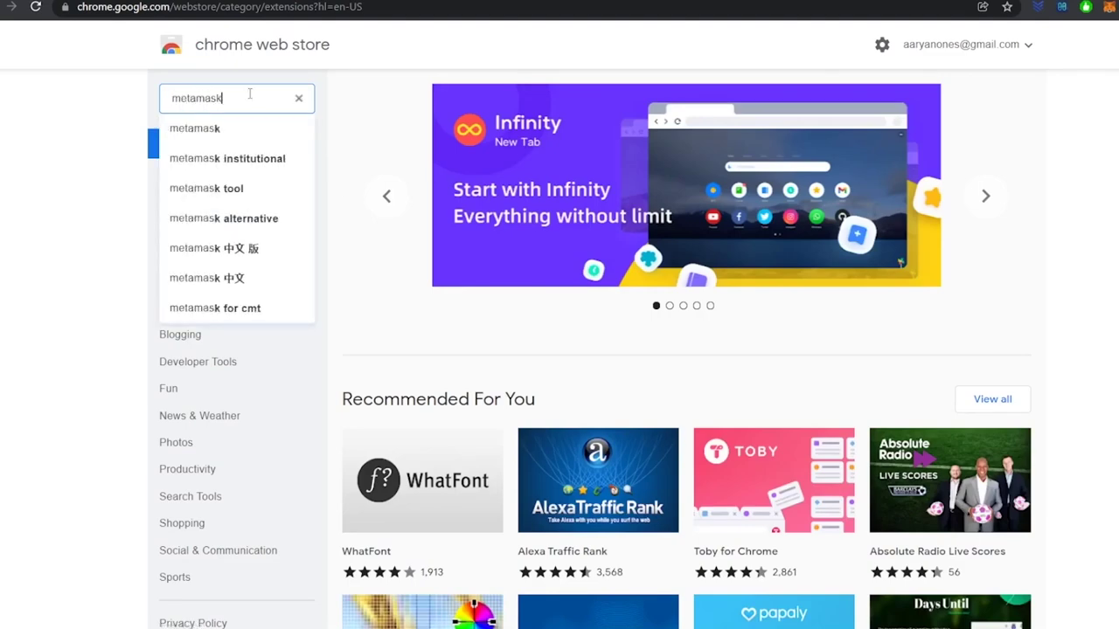
pyautogui.press('Return')
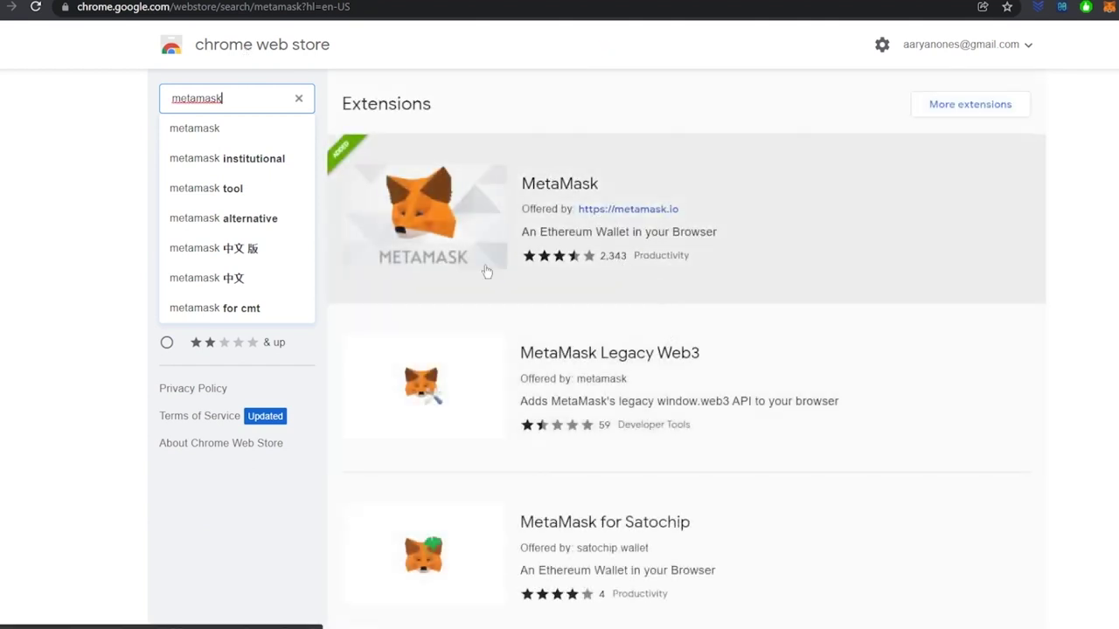
pyautogui.click(580, 181)
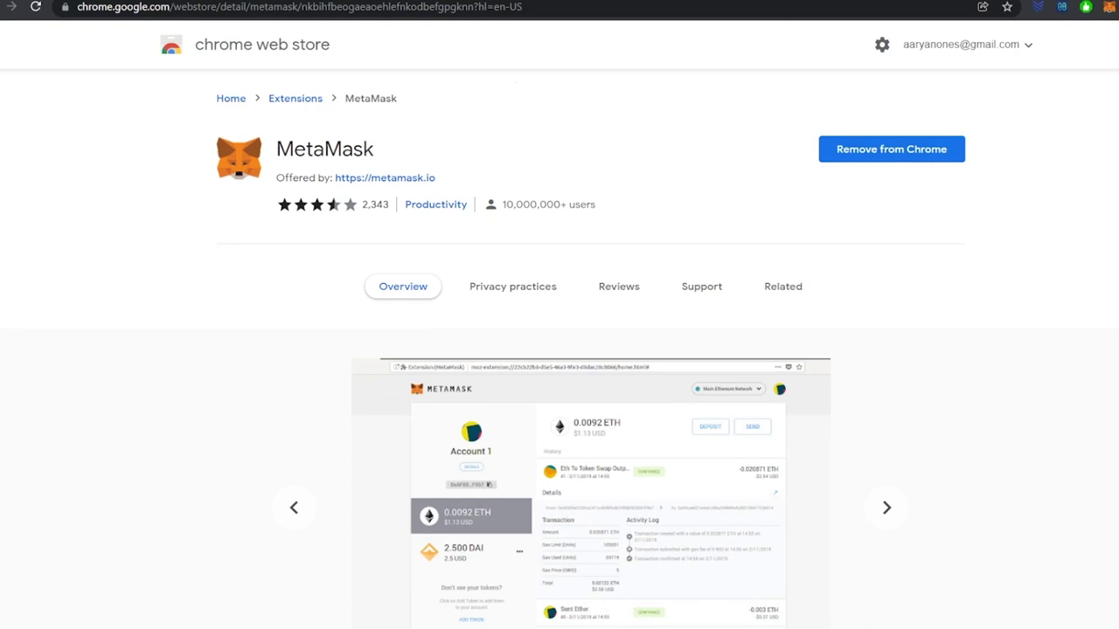
# In the MetaMask wallet, go to Settings > Networks and start adding a custom network.
pyautogui.click(1108, 8)
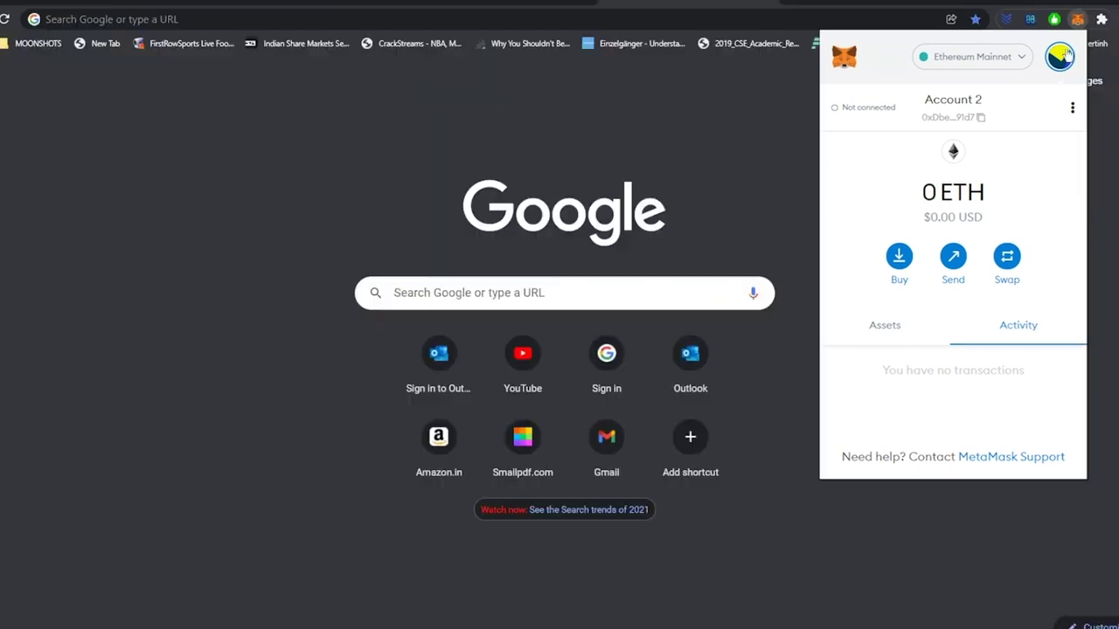
pyautogui.click(1068, 58)
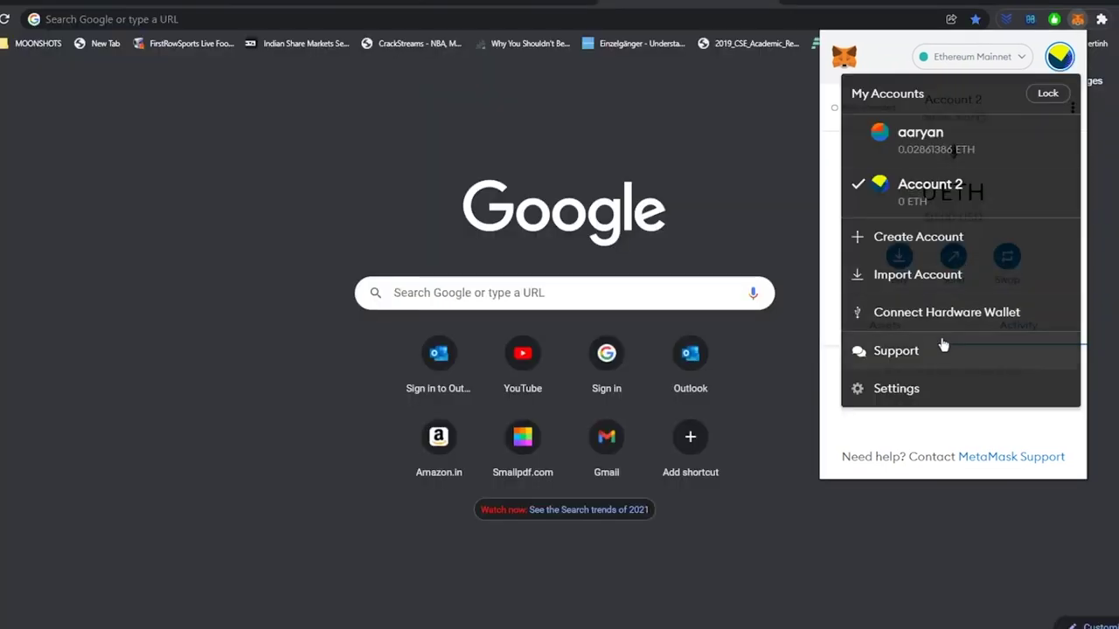
pyautogui.click(940, 389)
pyautogui.scroll(-1, 919, 228)
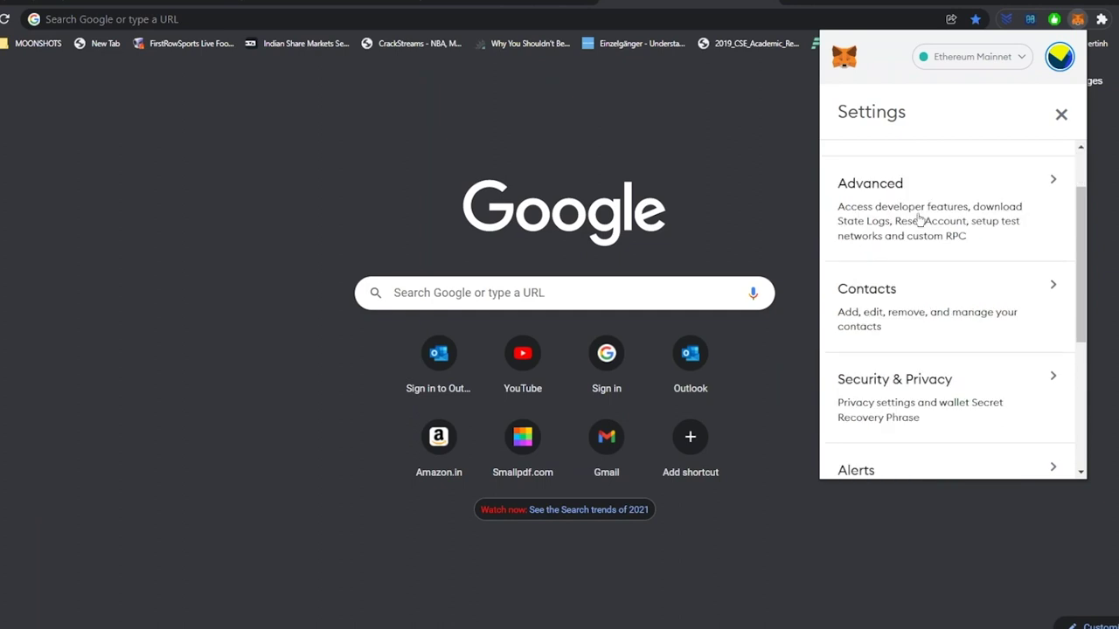
pyautogui.scroll(-1, 920, 225)
pyautogui.scroll(-2, 931, 297)
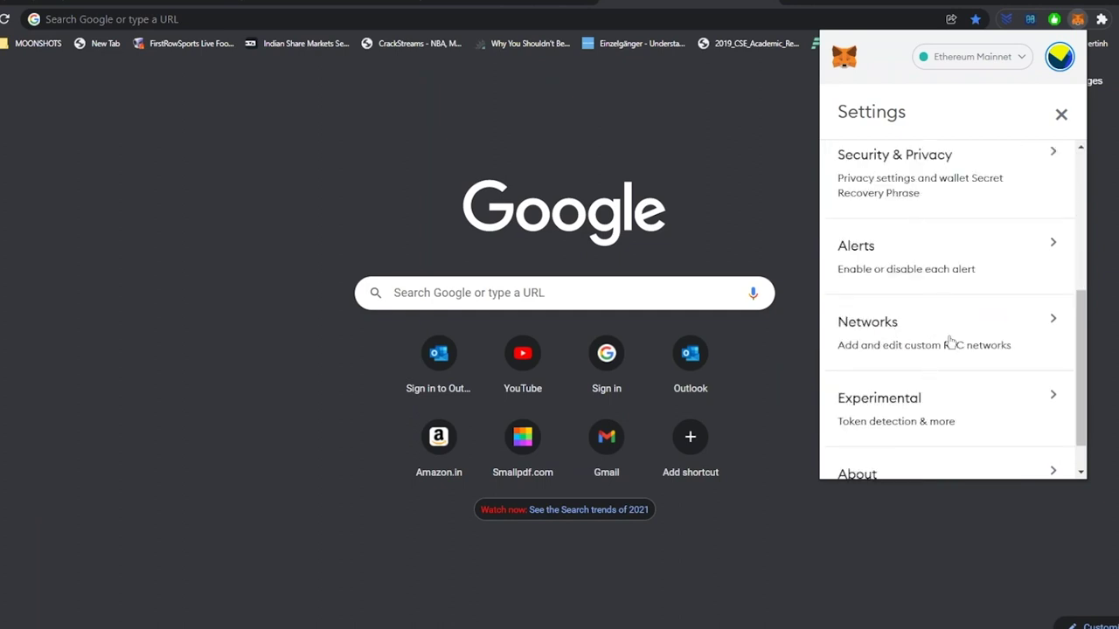
pyautogui.click(951, 341)
pyautogui.scroll(-3, 961, 384)
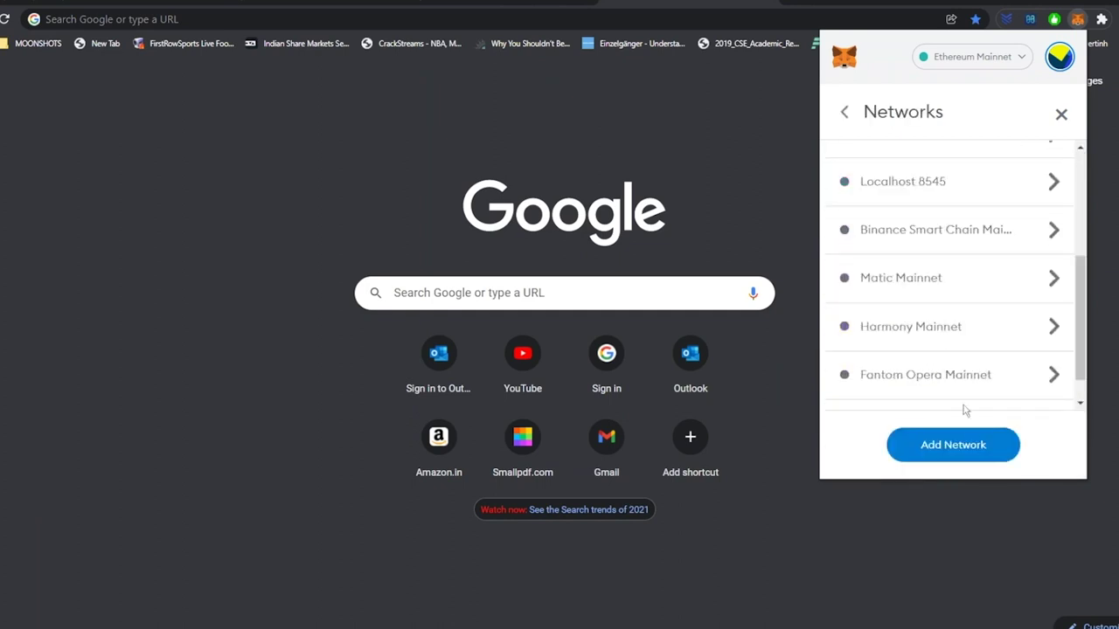
pyautogui.click(952, 445)
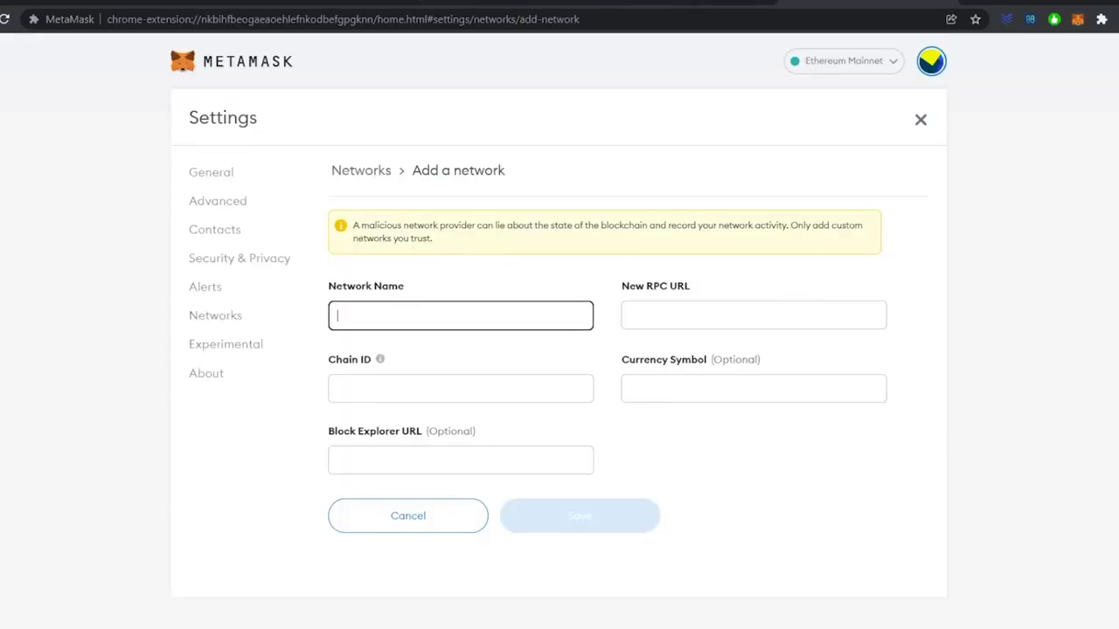
# Show the saved Fantom Opera network details beside the form and select the New RPC URL field.
pyautogui.click(760, 594)
pyautogui.moveTo(87, 75); pyautogui.dragTo(94, 67)
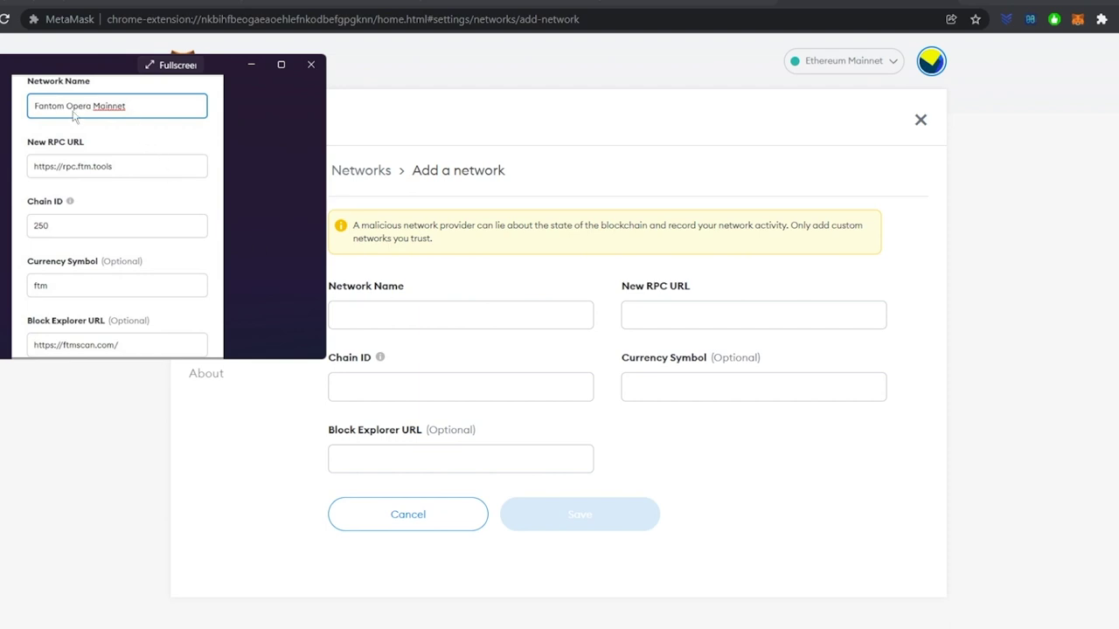
pyautogui.click(625, 321)
# Hide the Fantom details window and open MetaMask's list of networks.
pyautogui.click(245, 70)
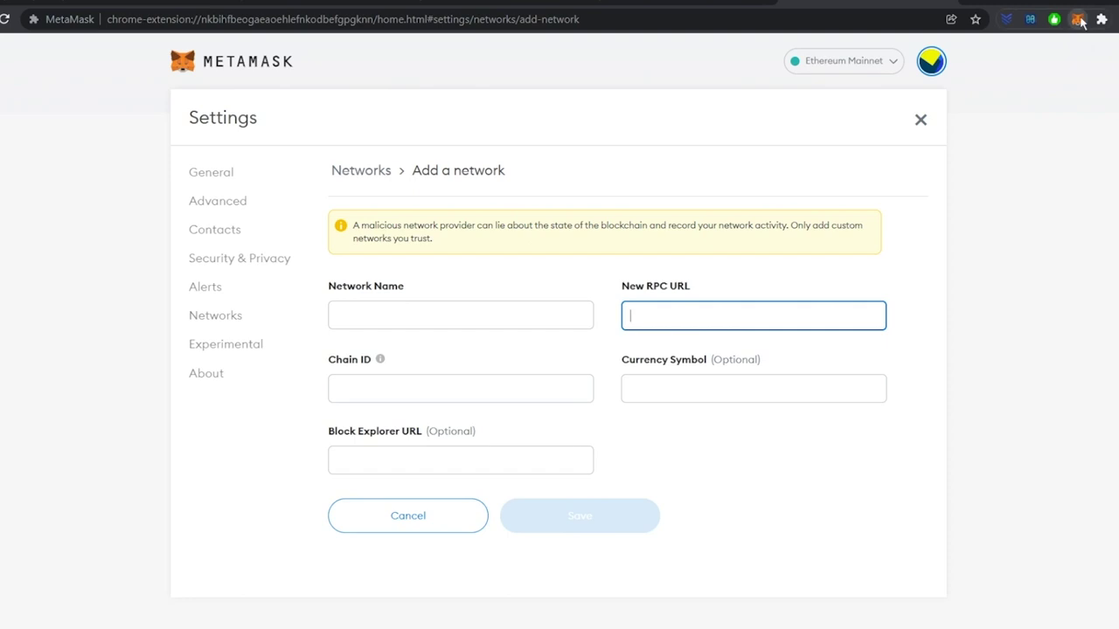
pyautogui.click(1078, 19)
pyautogui.click(984, 61)
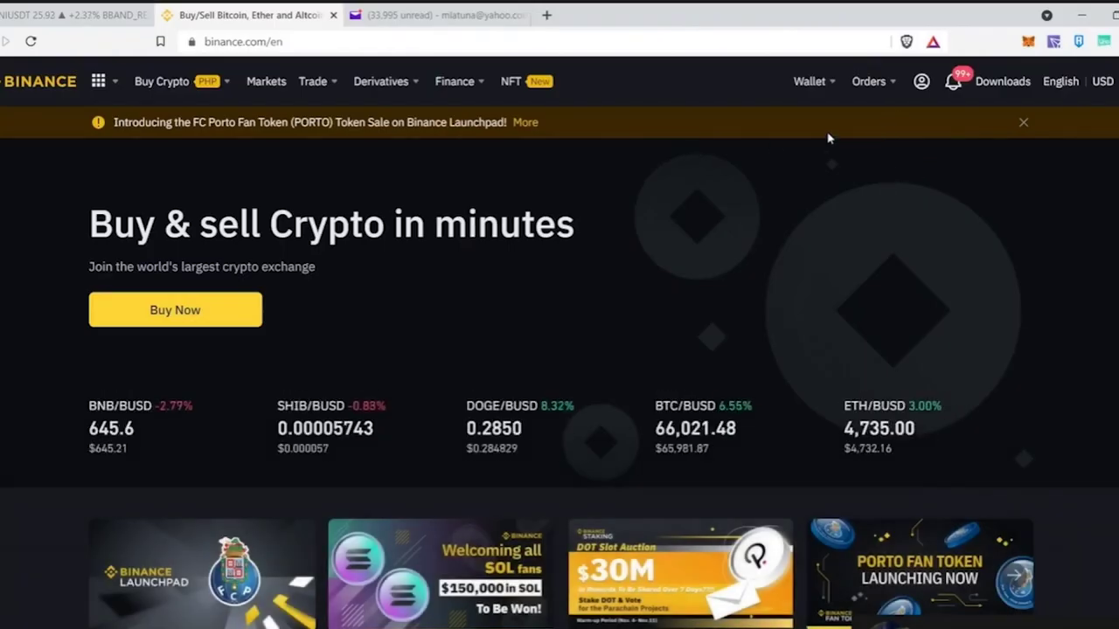
pyautogui.moveTo(811, 81)
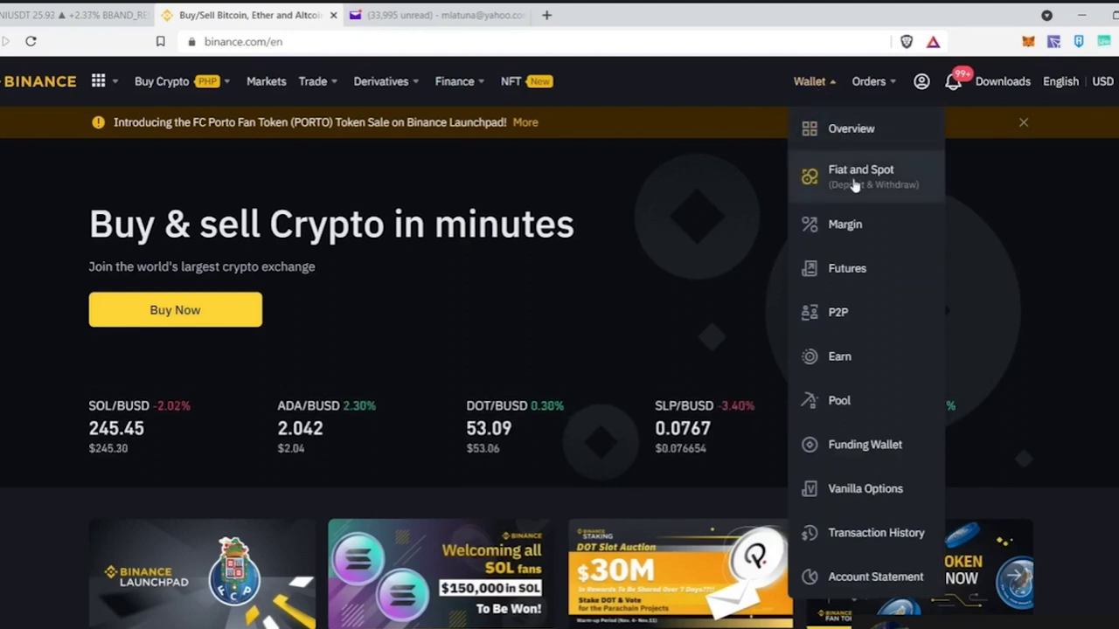
# Start an FTM withdrawal from Binance's Fiat and Spot wallet, with MetaMask opened alongside.
pyautogui.click(854, 185)
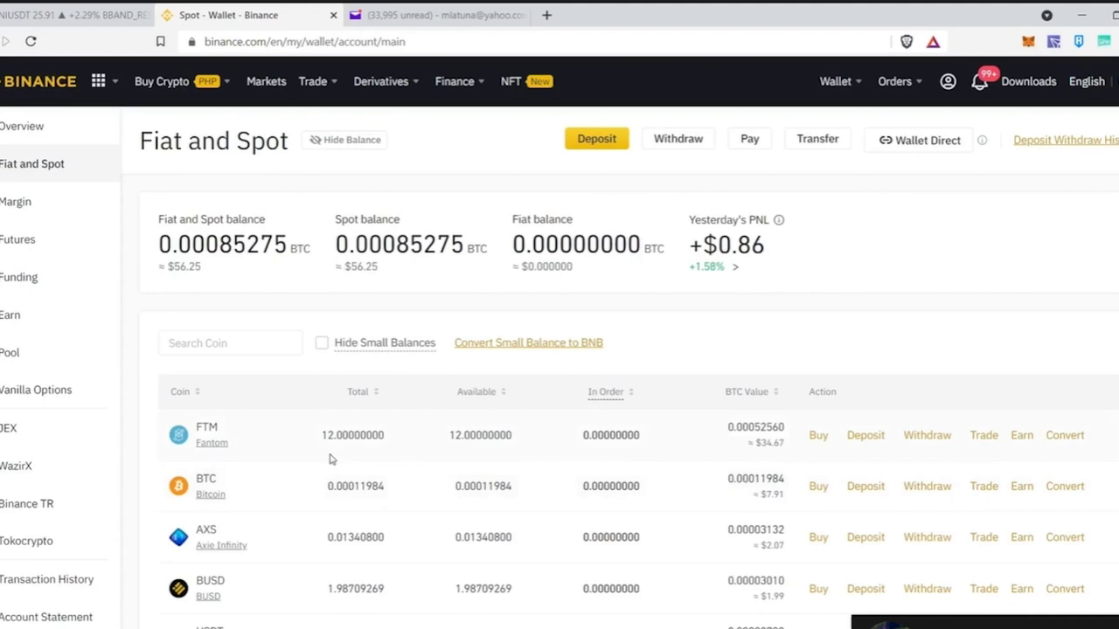
pyautogui.click(926, 436)
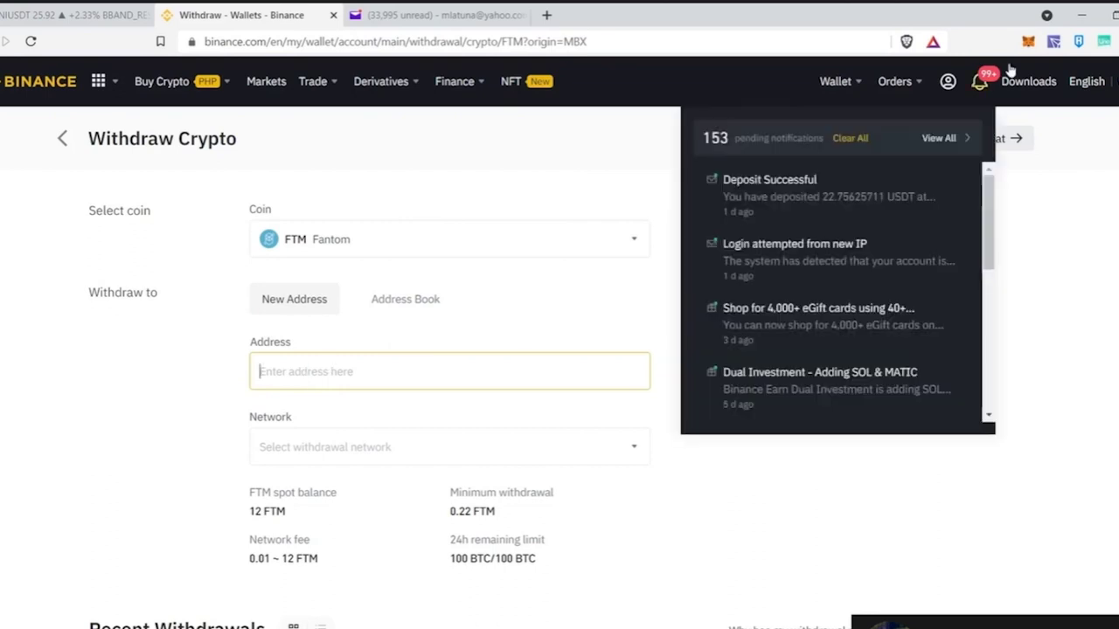
pyautogui.click(1029, 43)
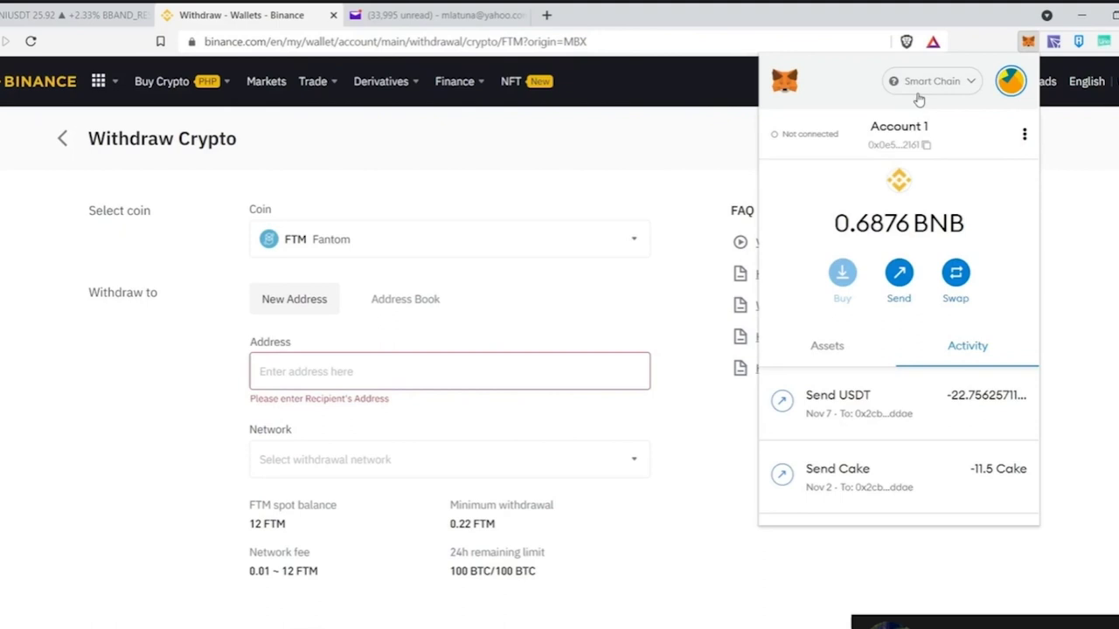
# Switch MetaMask to Fantom Opera, copy Account 1's address, and focus Binance's Address field.
pyautogui.click(970, 87)
pyautogui.moveTo(874, 370)
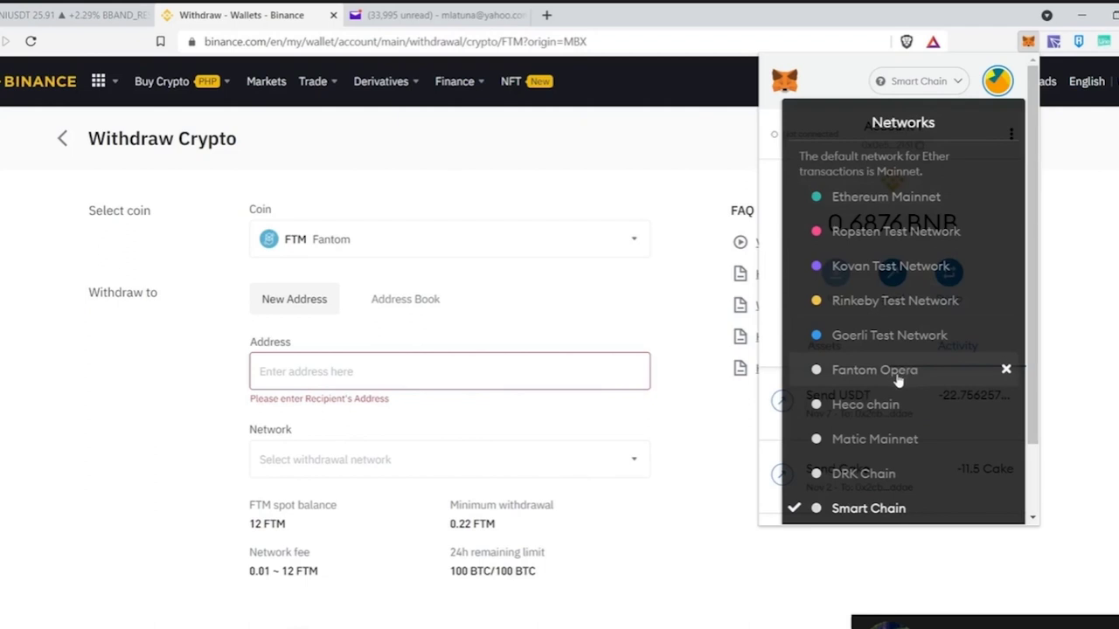
pyautogui.click(896, 378)
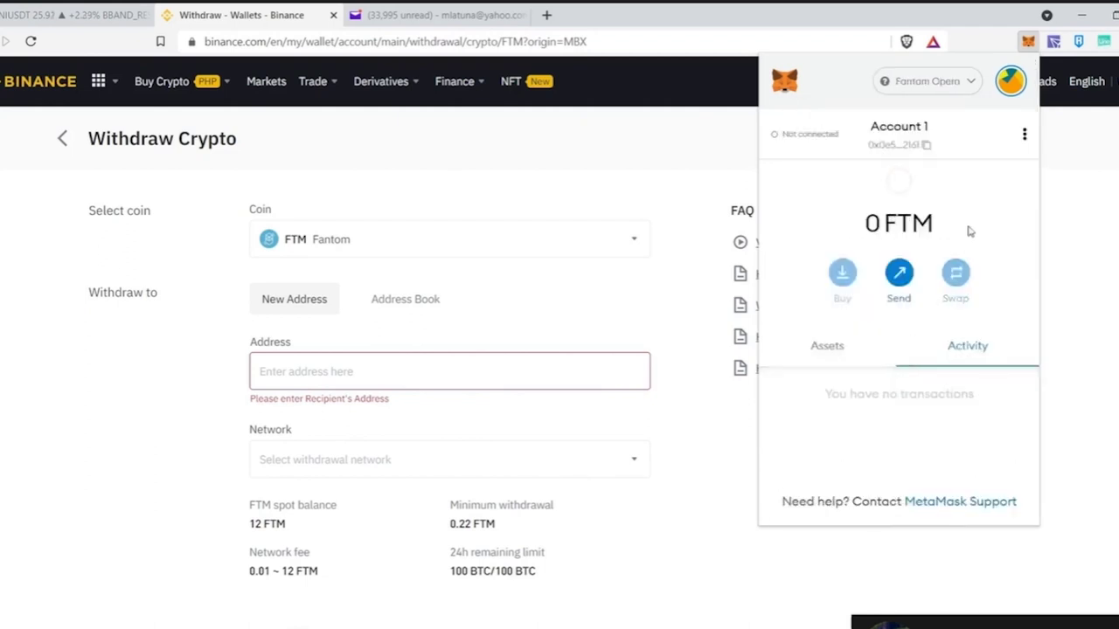
pyautogui.click(926, 145)
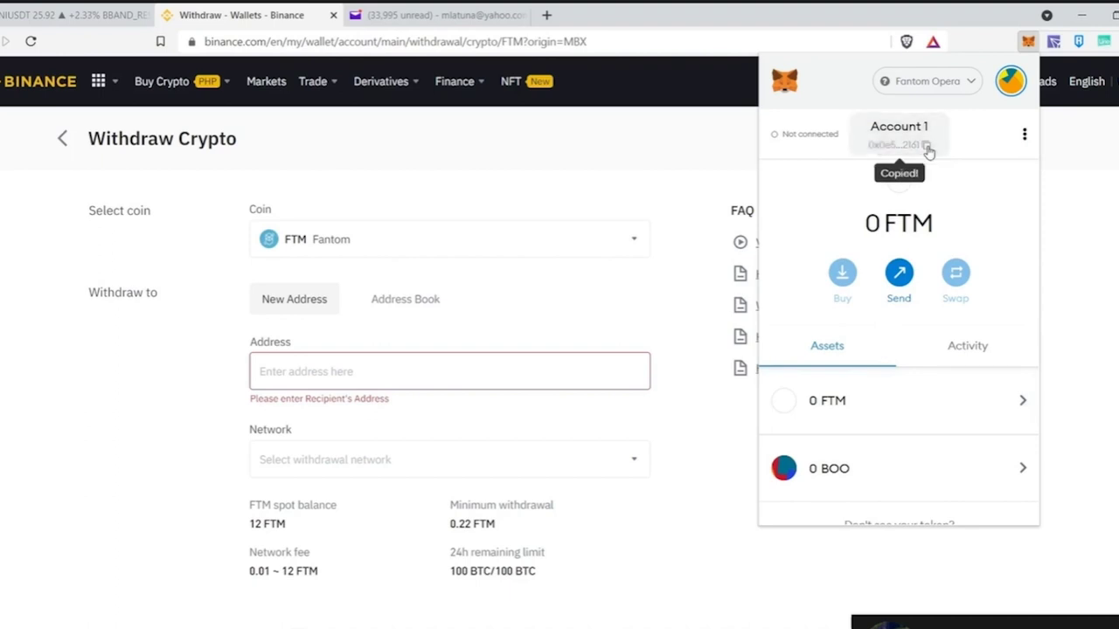
pyautogui.click(366, 376)
# Paste the MetaMask address as the FTM withdrawal destination and list the available networks.
pyautogui.rightClick(365, 378)
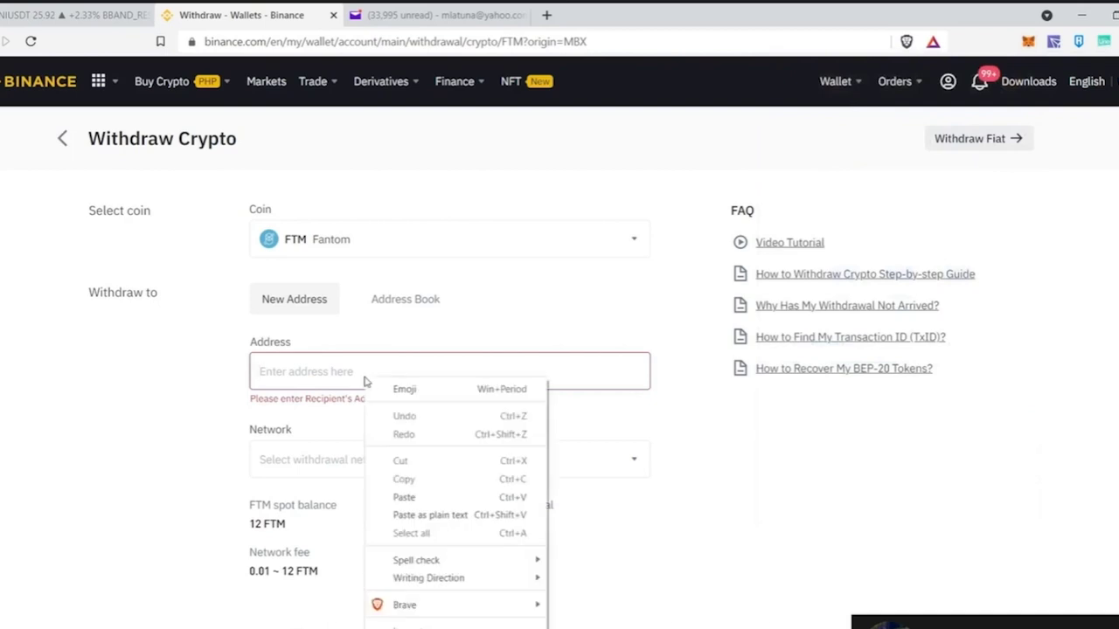
pyautogui.click(416, 499)
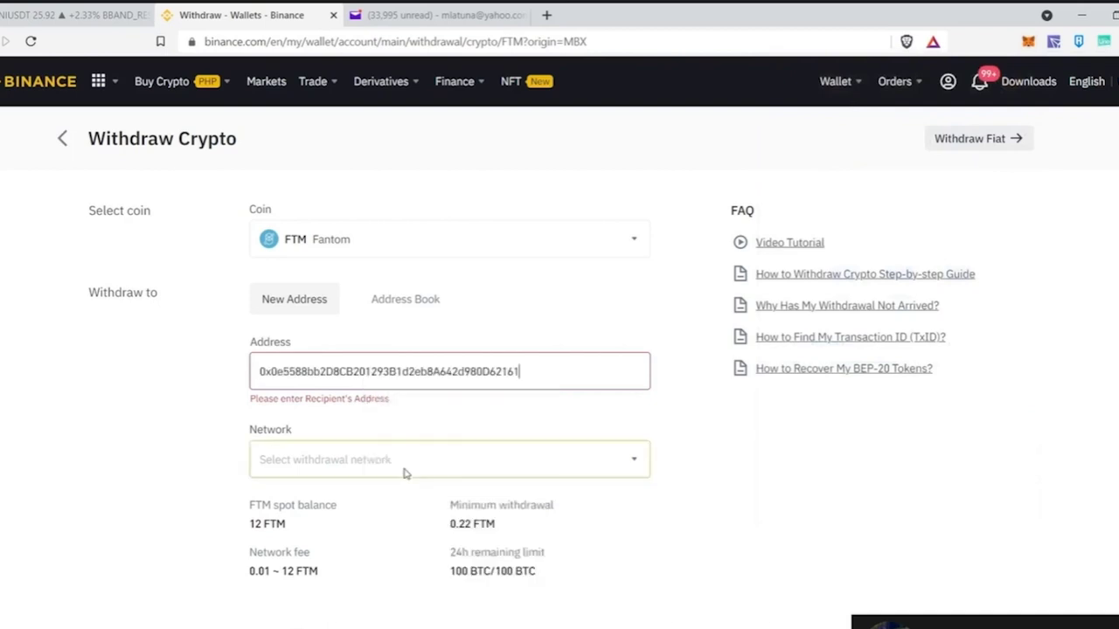
pyautogui.click(634, 466)
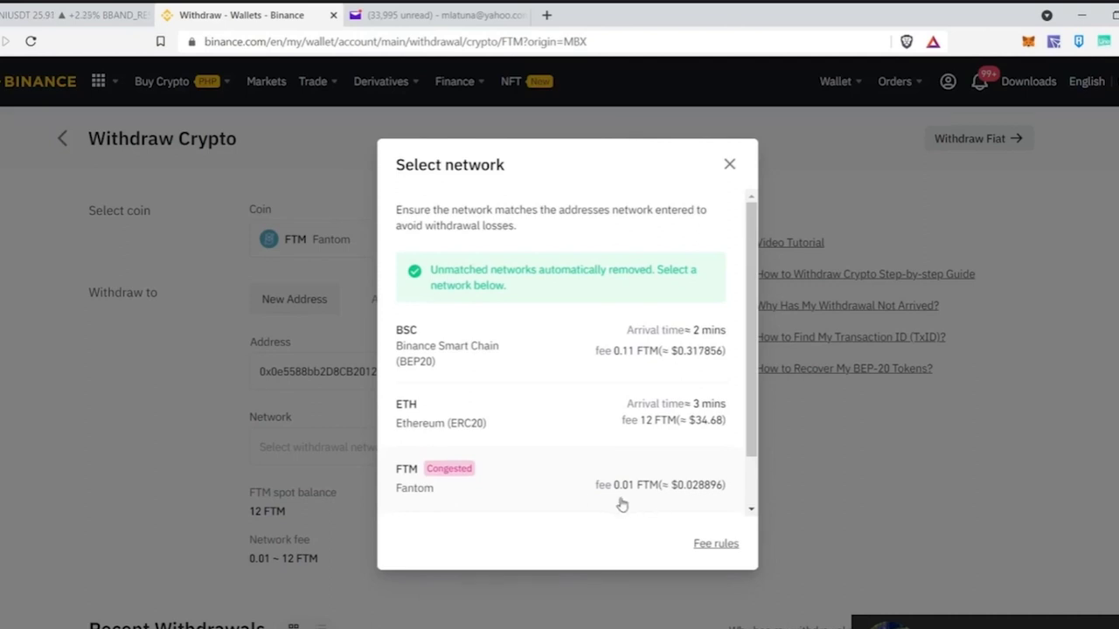
# Choose the FTM Fantom network, enter a 2 FTM amount, and proceed with the withdrawal.
pyautogui.click(686, 503)
pyautogui.write('2')
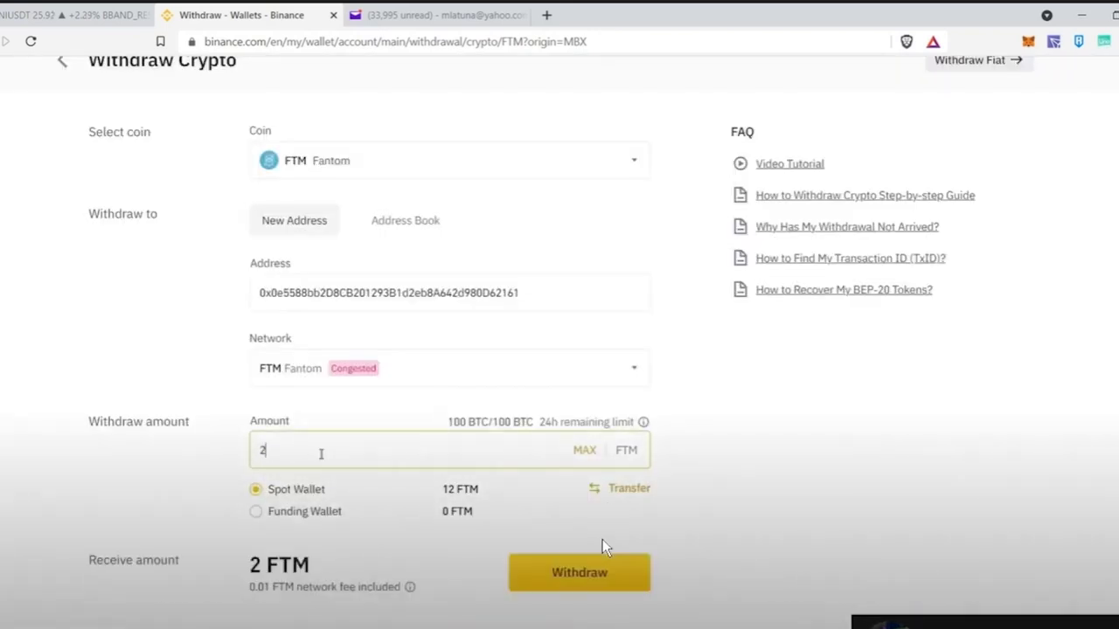
pyautogui.scroll(-1, 611, 551)
pyautogui.click(569, 496)
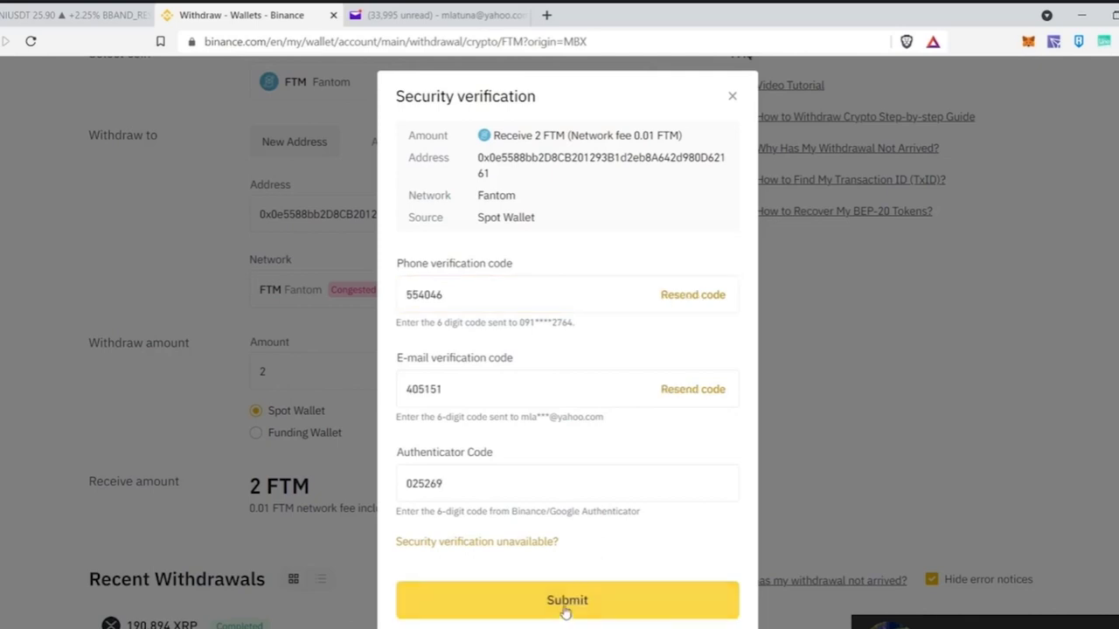
# Submit the verified 2 FTM withdrawal so it shows as 1.99 FTM processing.
pyautogui.click(565, 614)
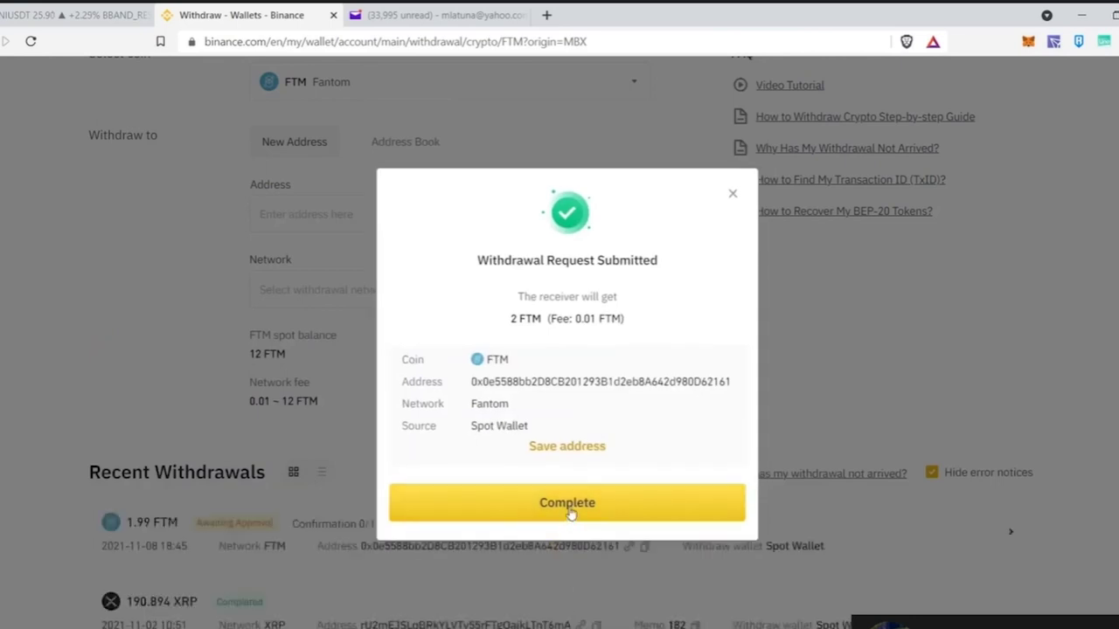
pyautogui.click(570, 514)
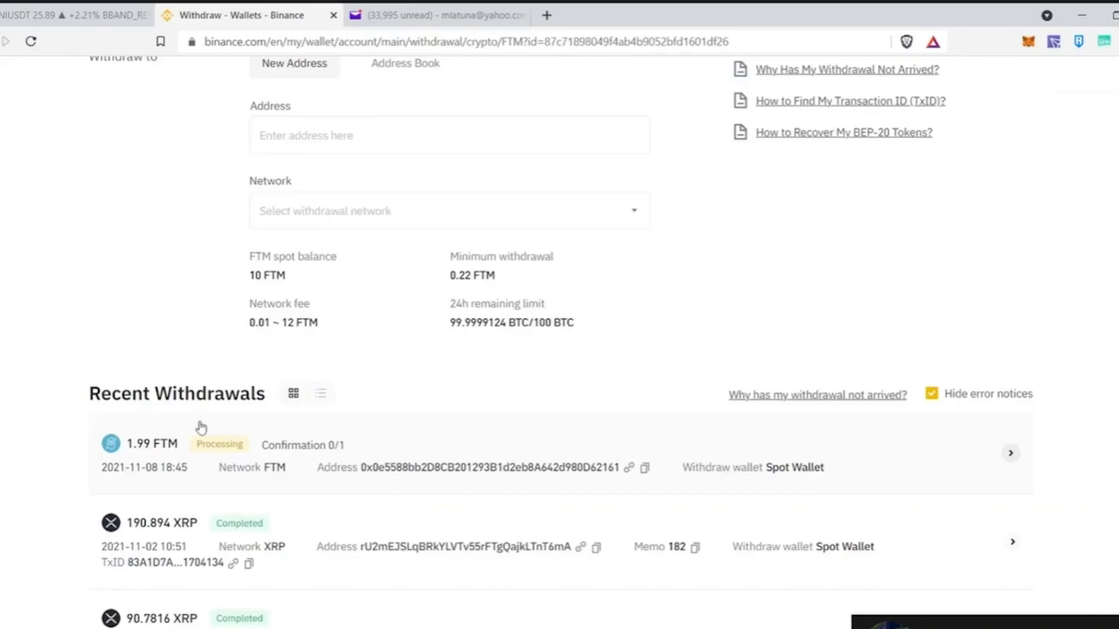